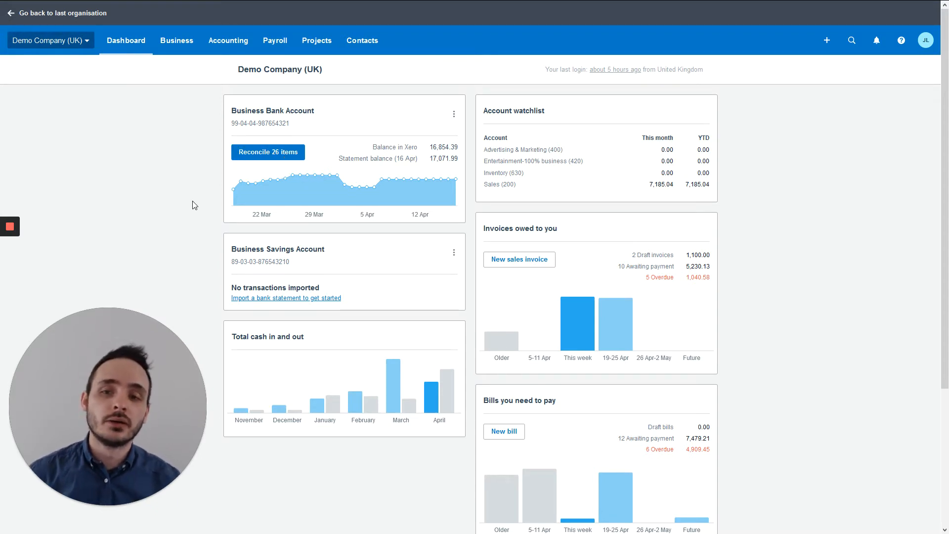
Open the Business Bank Account's 26-item reconciliation list and scroll down to the Wilson Online Periodicals lines
left_click(287, 155)
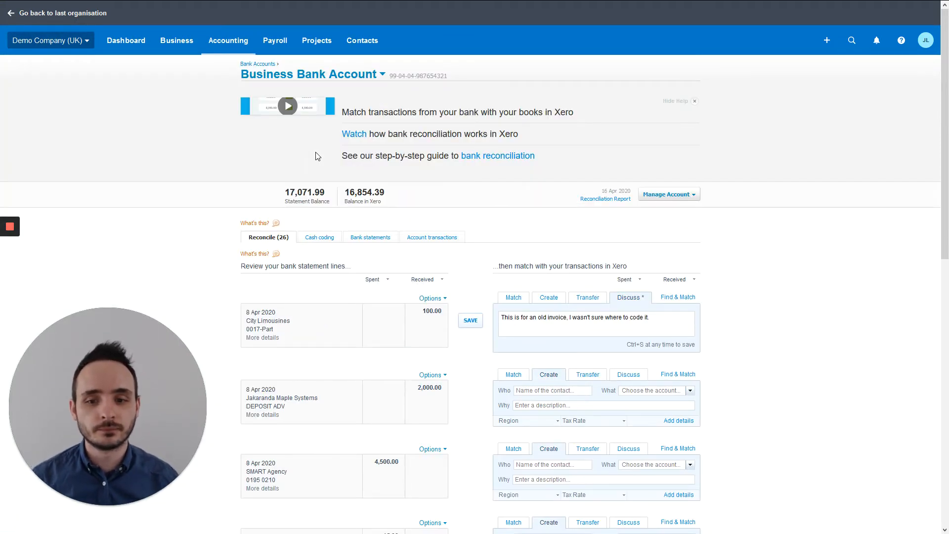
scroll(512, 237, "down", 5)
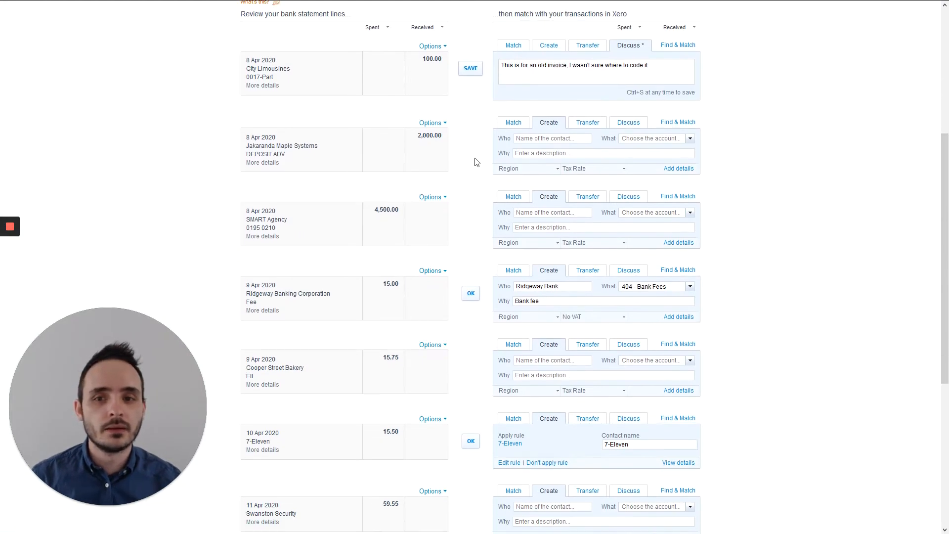
scroll(476, 162, "down", 3)
scroll(476, 162, "down", 3)
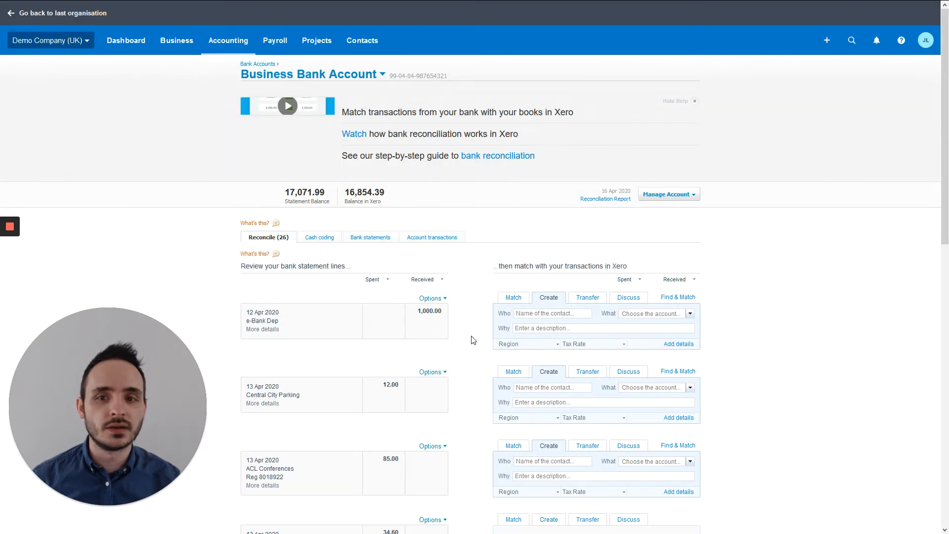
scroll(468, 340, "down", 5)
scroll(469, 341, "down", 4)
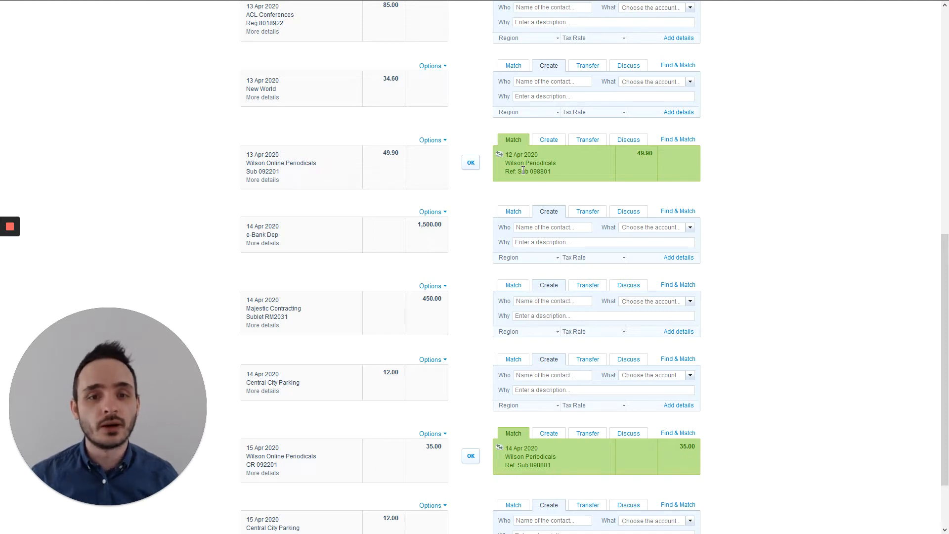
Approve the 49.90 and 35.00 Wilson Online Periodicals matches, then move on to the next page
left_click(470, 162)
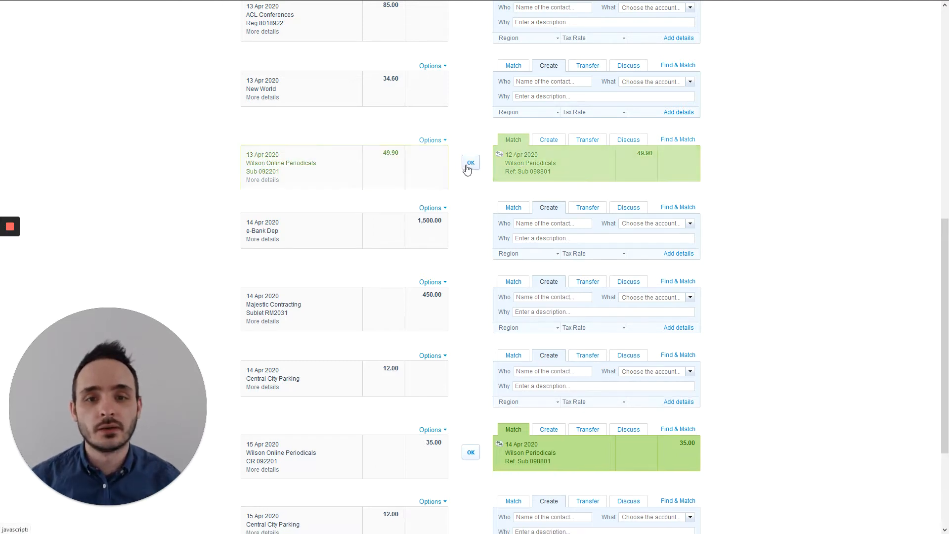
scroll(490, 198, "down", 2)
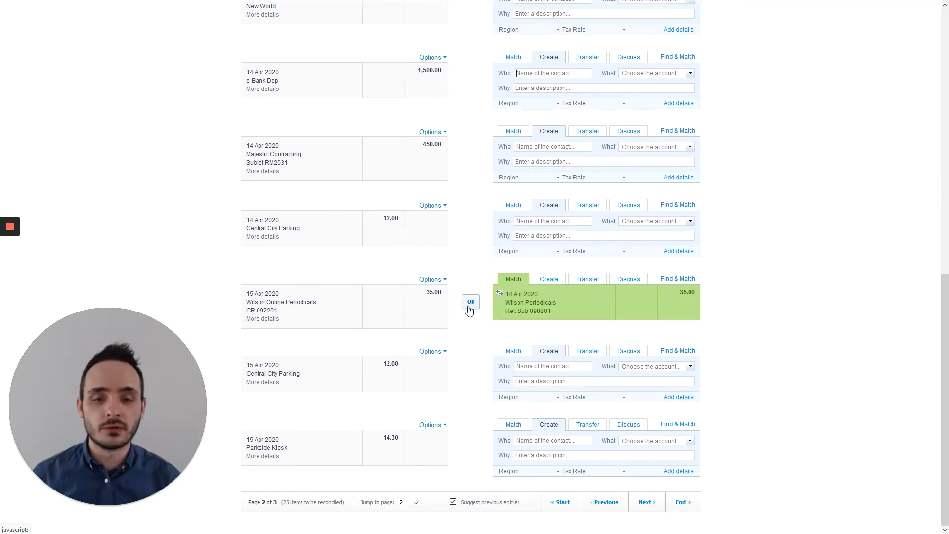
left_click(470, 306)
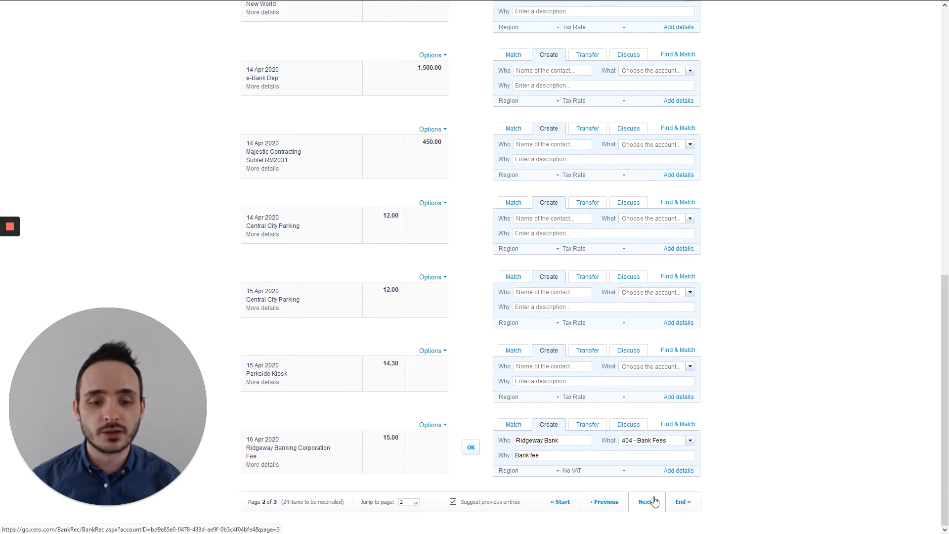
left_click(656, 503)
scroll(566, 399, "down", 2)
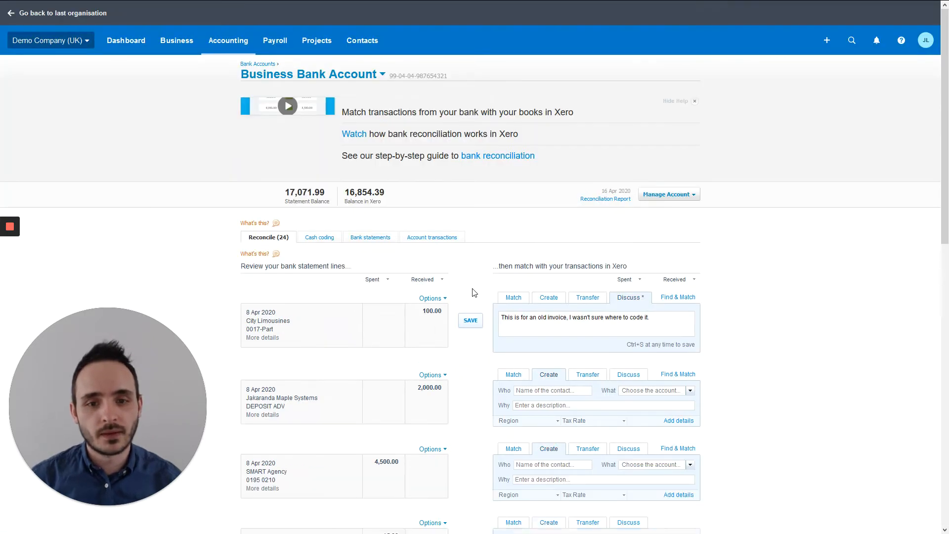
scroll(561, 204, "down", 3)
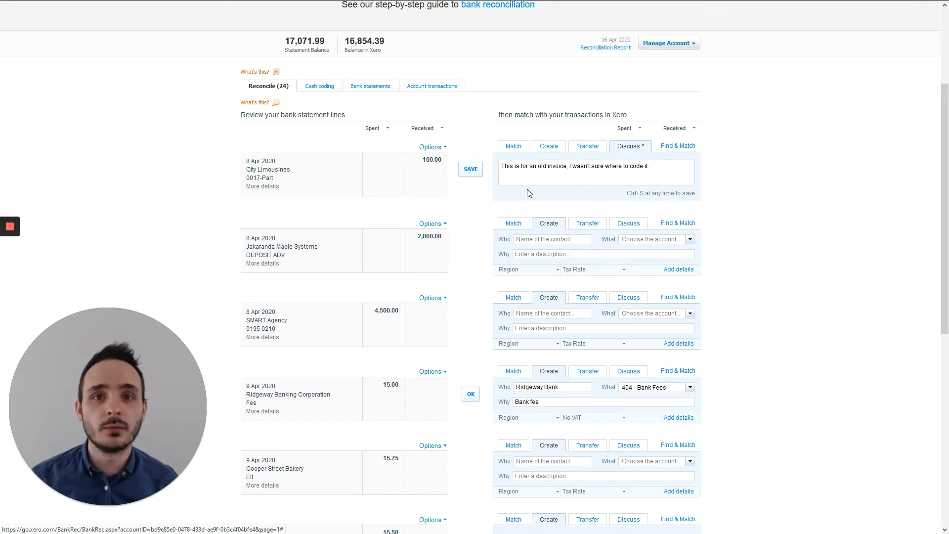
Reconcile the 9 Apr Ridgeway Banking Corporation 15.00 line coded to 404 - Bank Fees
scroll(527, 208, "down", 5)
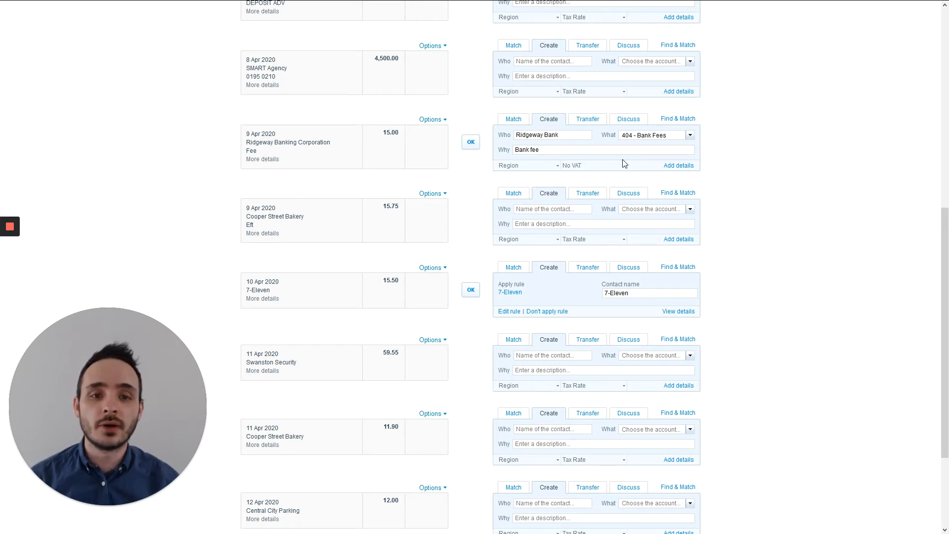
left_click(471, 143)
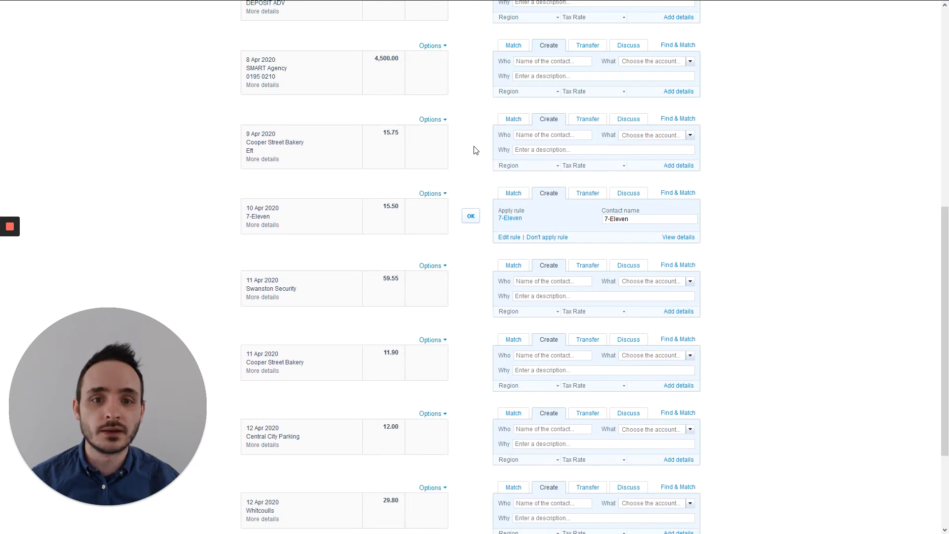
scroll(472, 148, "up", 7)
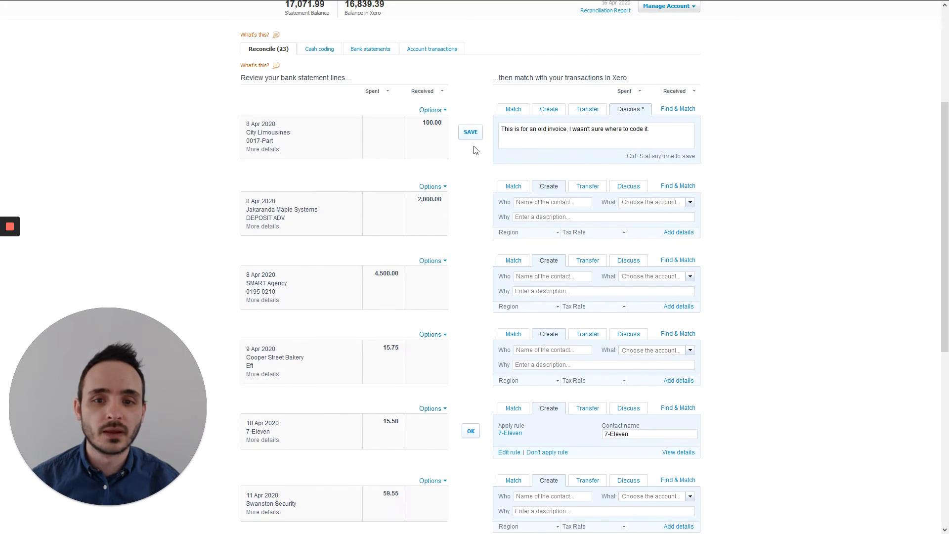
scroll(456, 235, "down", 7)
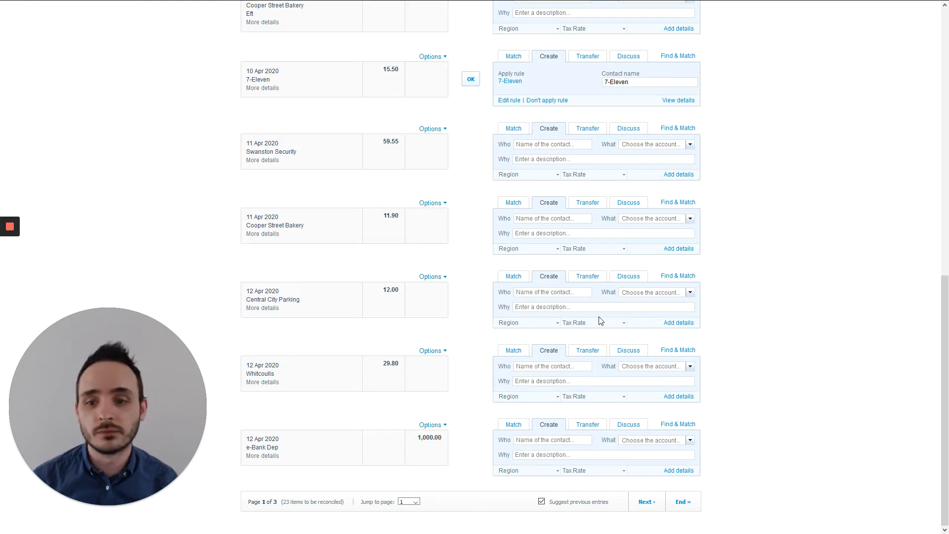
Code the 12 Apr 12.00 payment to new contact Central City Parking, 493 - Travel - National, 'Parking', Zero Rated Expenses, and reconcile it
type("C")
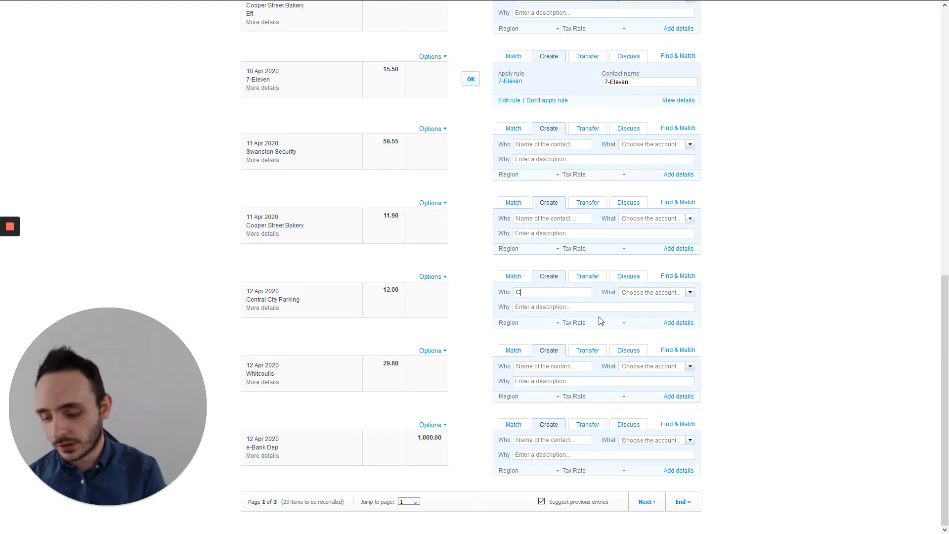
type("entral")
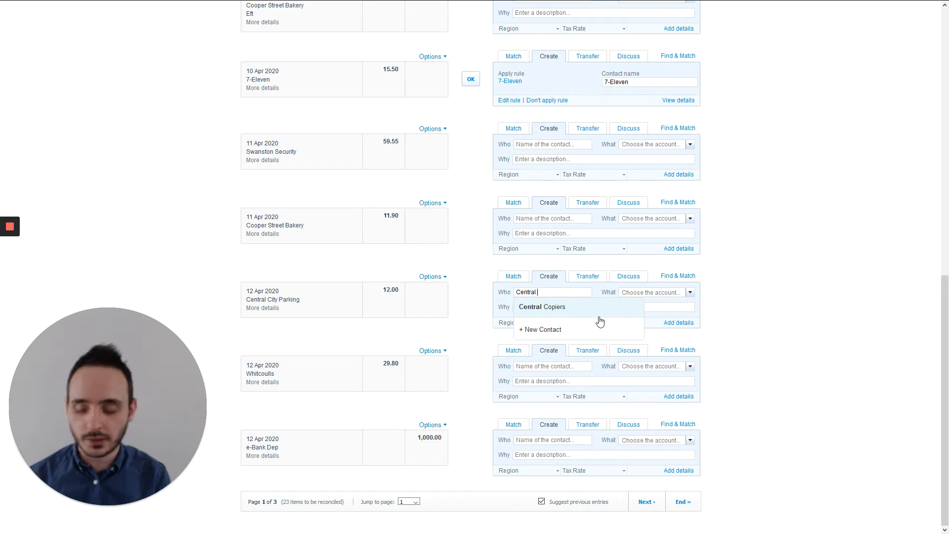
type(" City ")
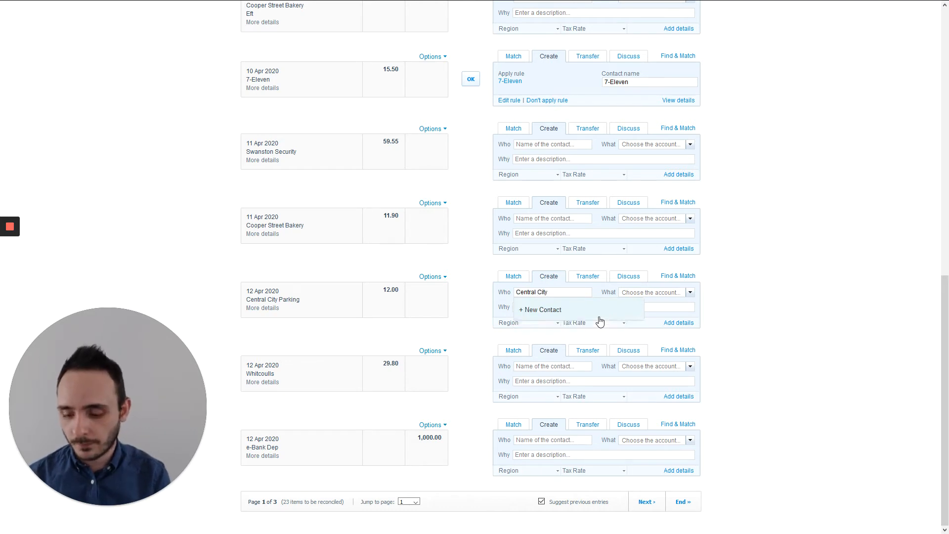
type("Parking")
key("Tab")
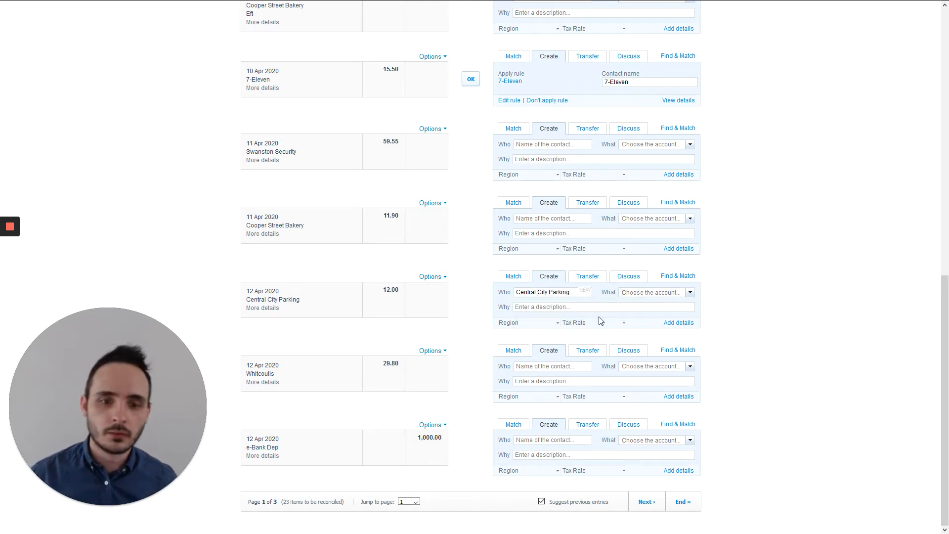
type("tra")
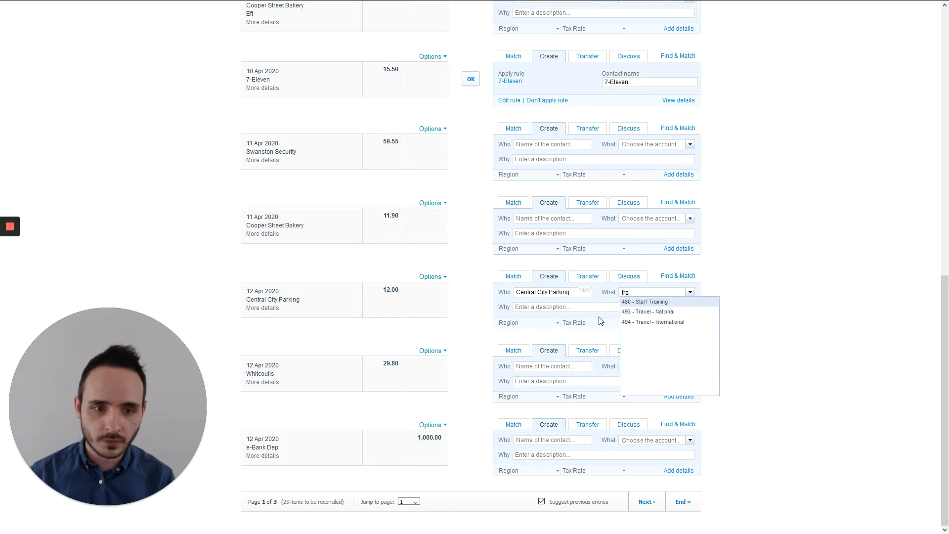
key("Down")
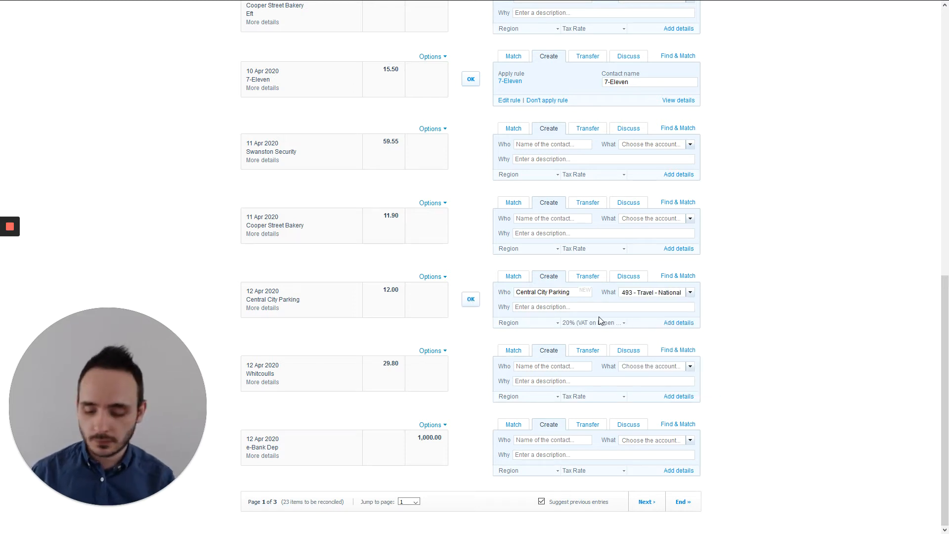
type("Parking")
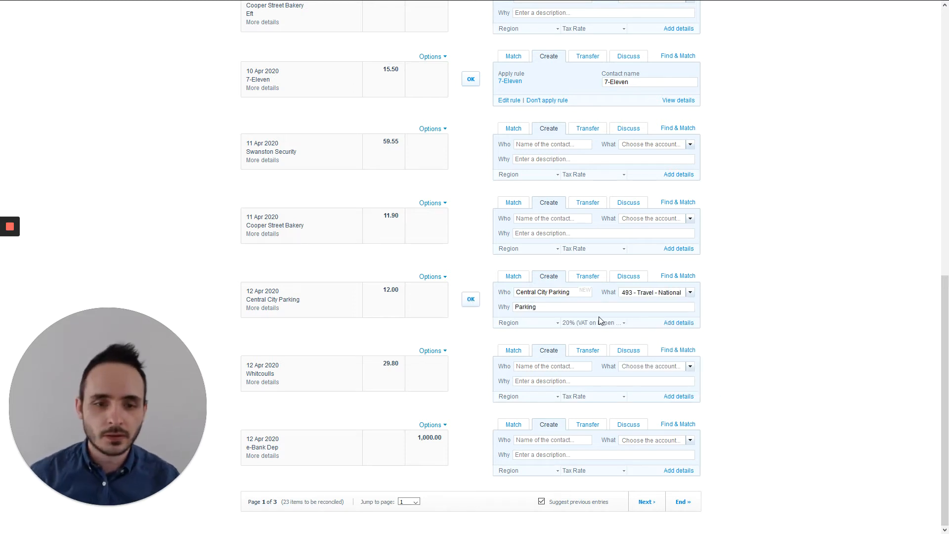
left_click(611, 324)
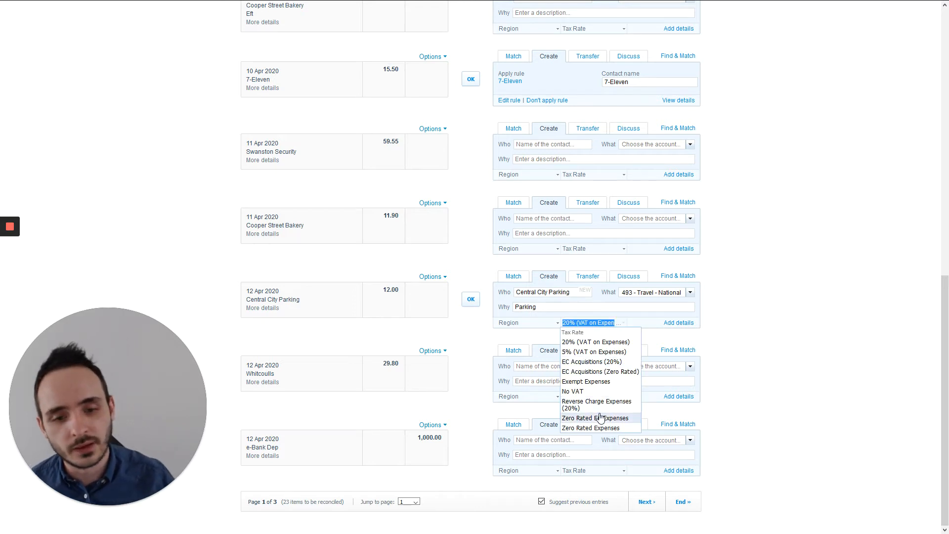
left_click(596, 428)
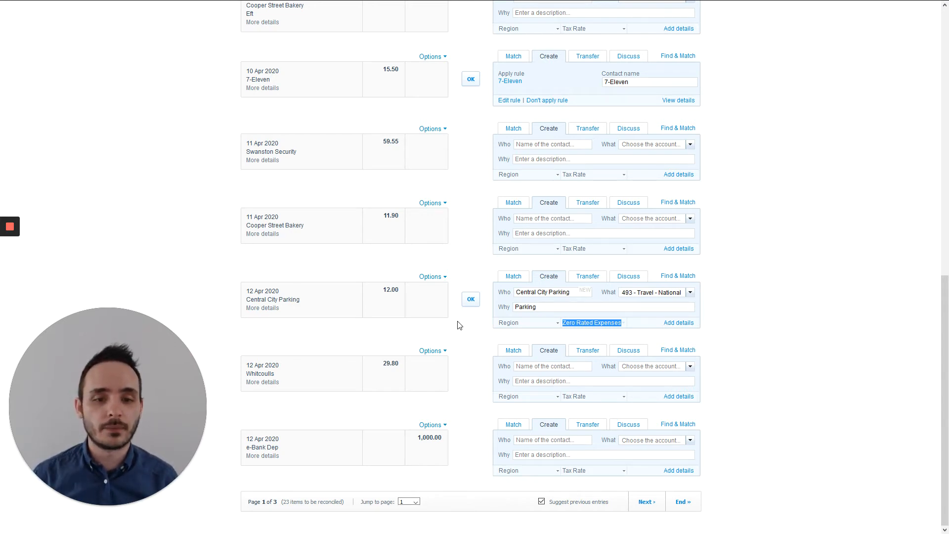
left_click(472, 300)
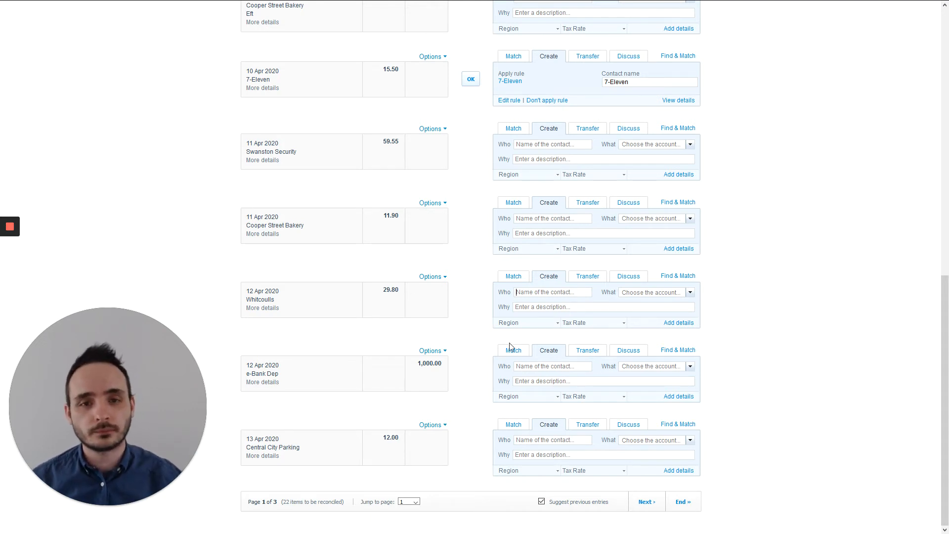
Open the 7-Eleven rule from the Apply rule link on the 7-Eleven statement line
scroll(512, 351, "up", 4)
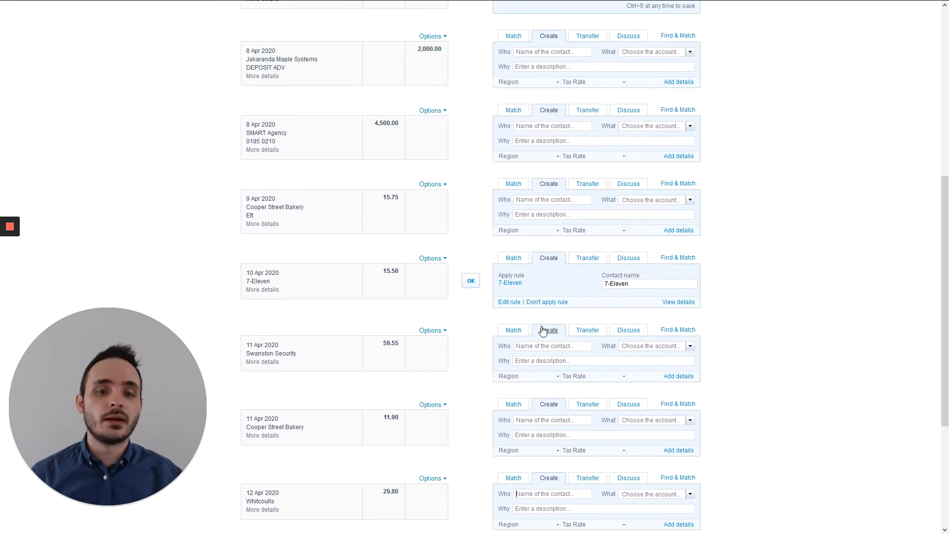
left_click(537, 285)
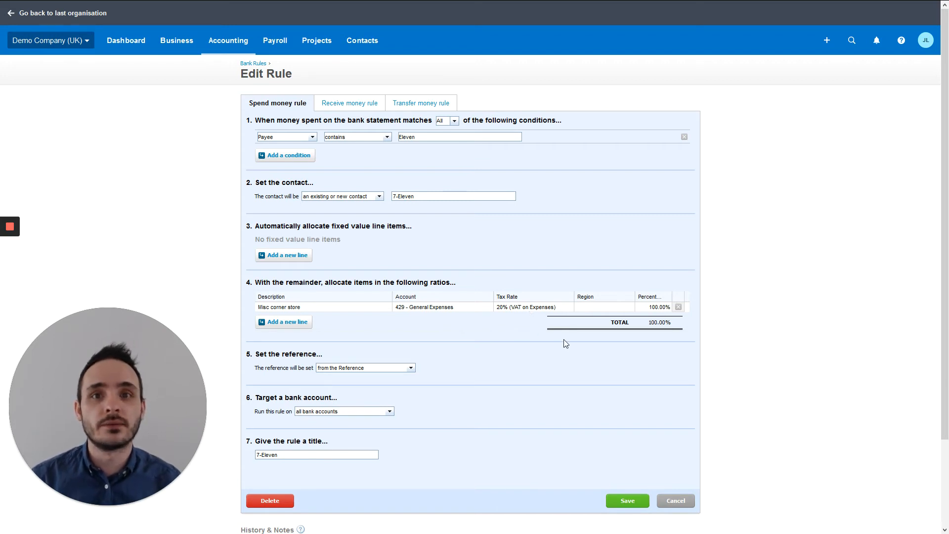
Save the 7-Eleven rule coding to 429 - General Expenses and scroll back to the 7-Eleven line
scroll(432, 311, "down", 1)
scroll(431, 311, "down", 1)
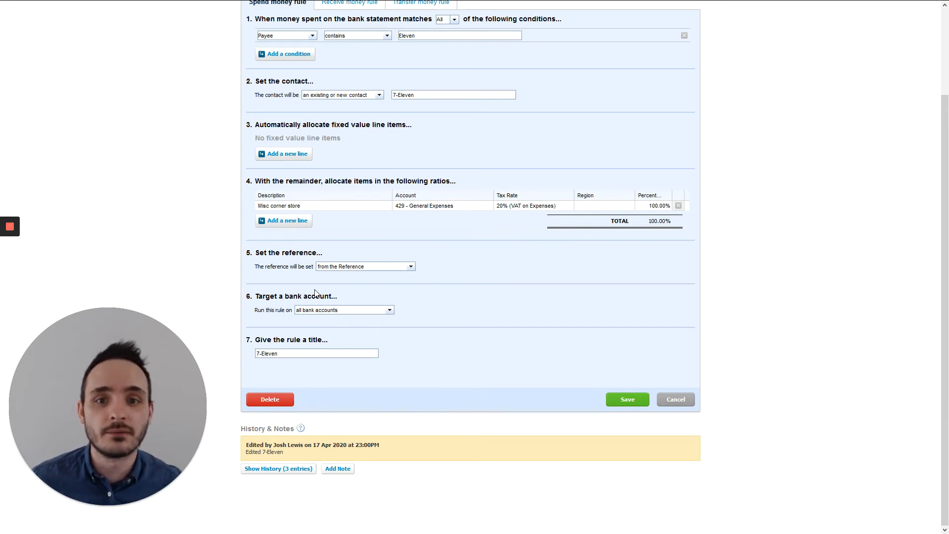
left_click(625, 401)
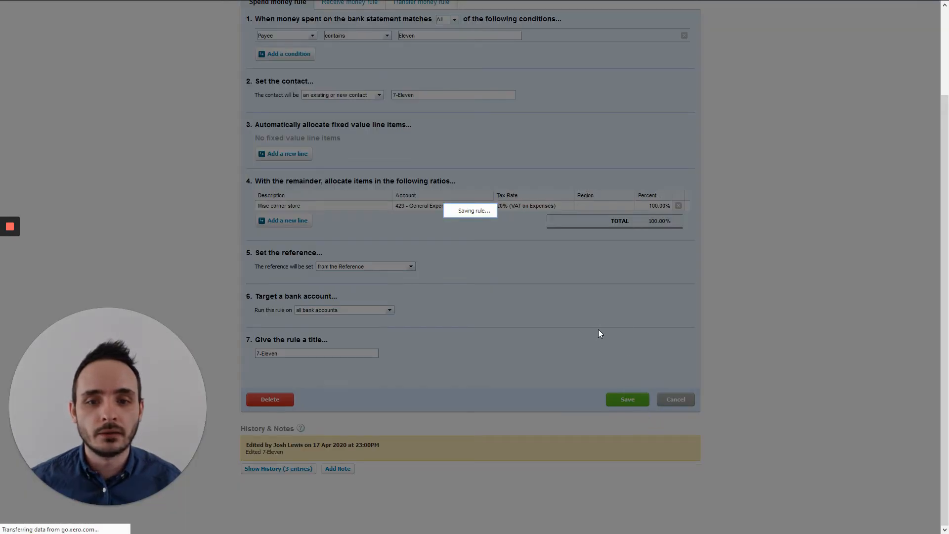
scroll(520, 275, "down", 6)
scroll(520, 279, "down", 3)
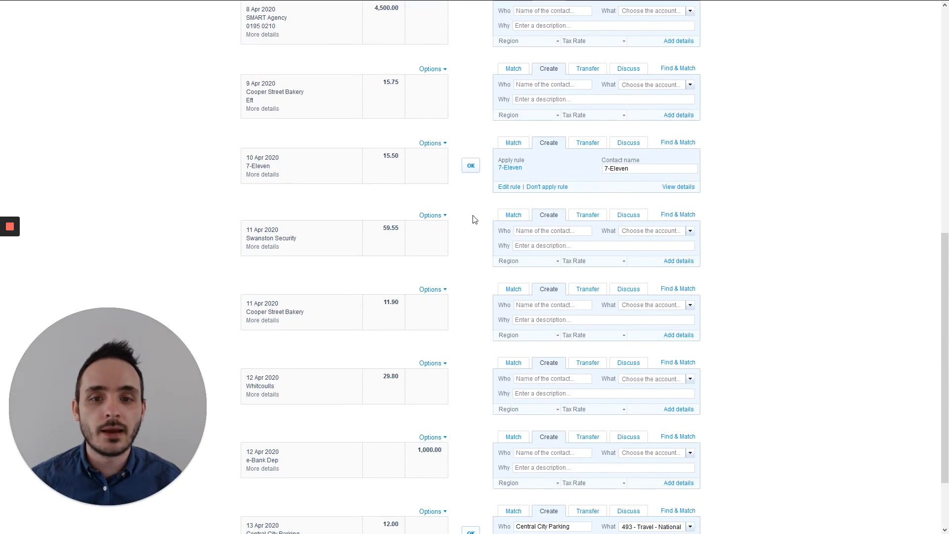
Reconcile the 10 Apr 7-Eleven 15.50 line by its rule and the 13 Apr Central City Parking 12.00 line
left_click(472, 167)
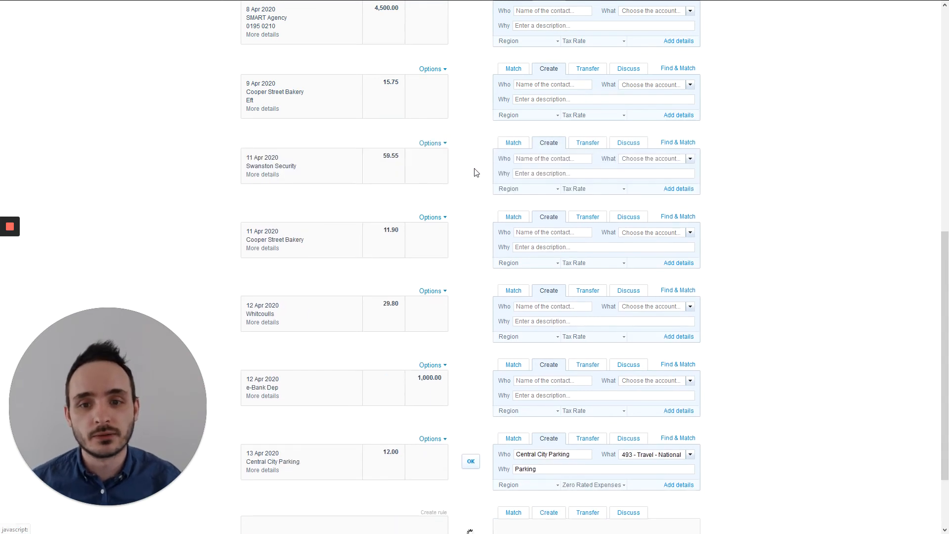
scroll(479, 195, "down", 2)
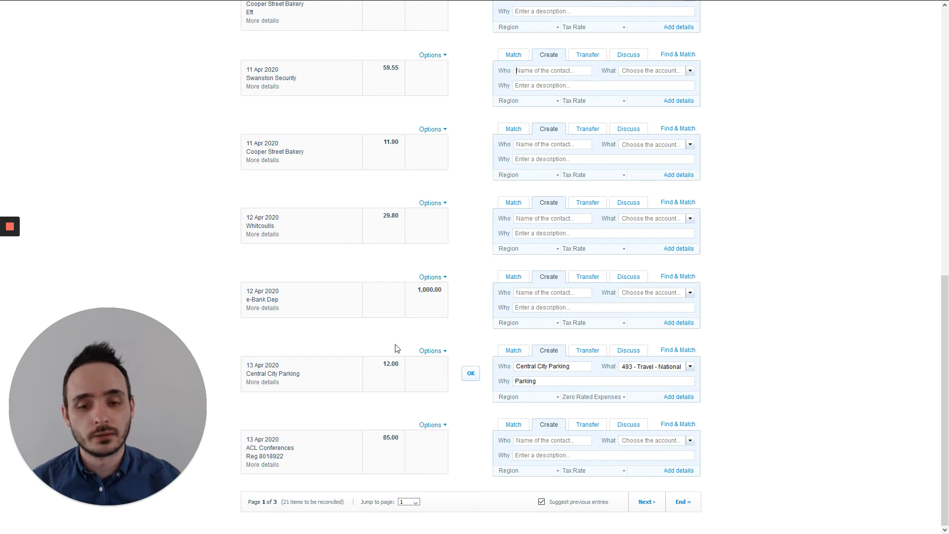
left_click(471, 374)
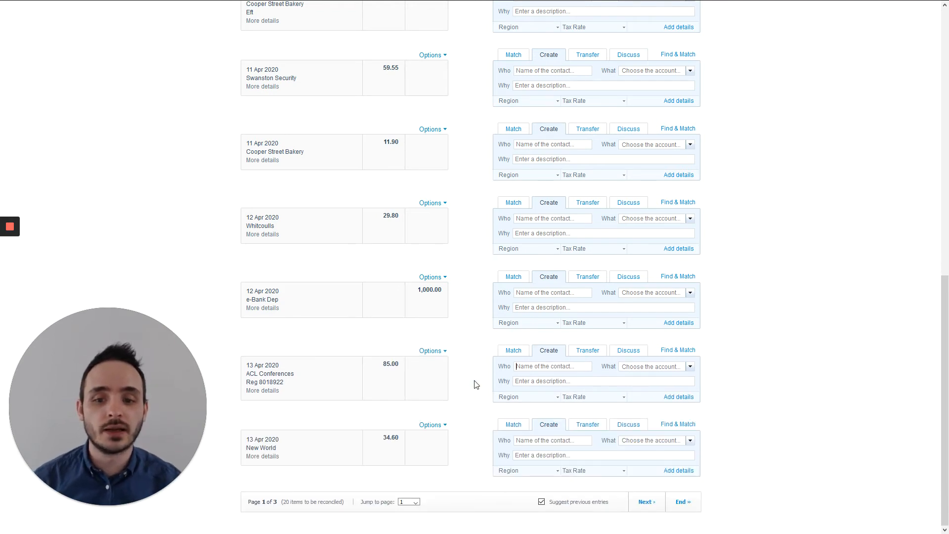
scroll(475, 385, "up", 6)
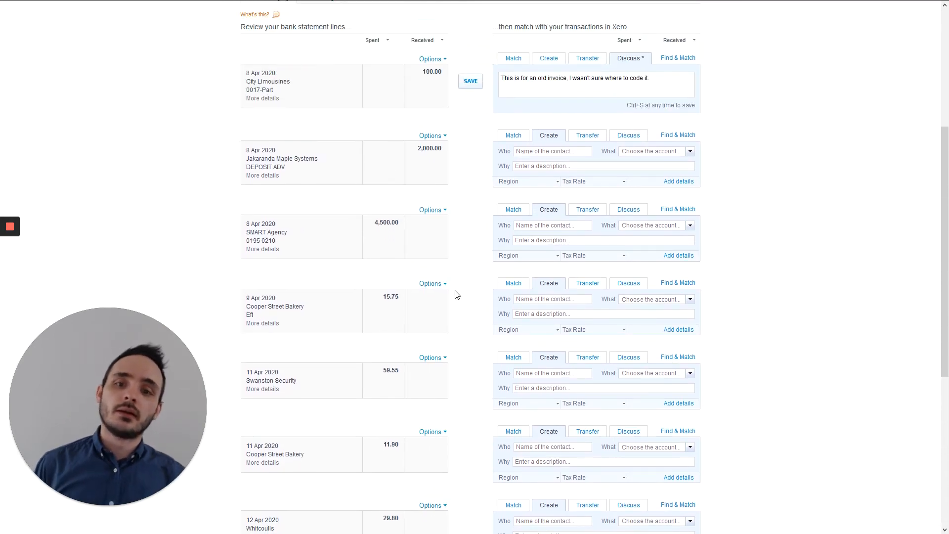
Match the 8 Apr SMART Agency 4,500.00 line to invoices SM0195 (2,000.00) and SM0210 (2,500.00) together
left_click(513, 209)
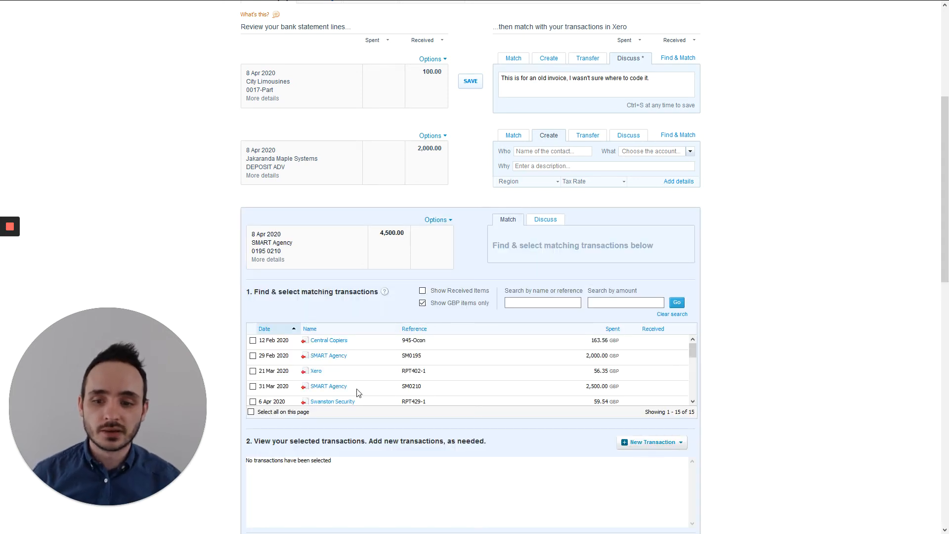
left_click(253, 356)
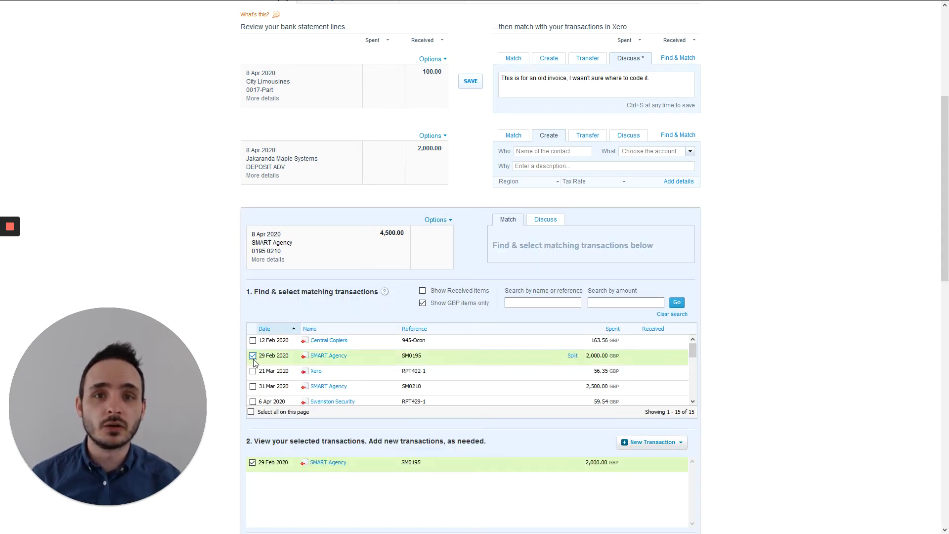
left_click(253, 386)
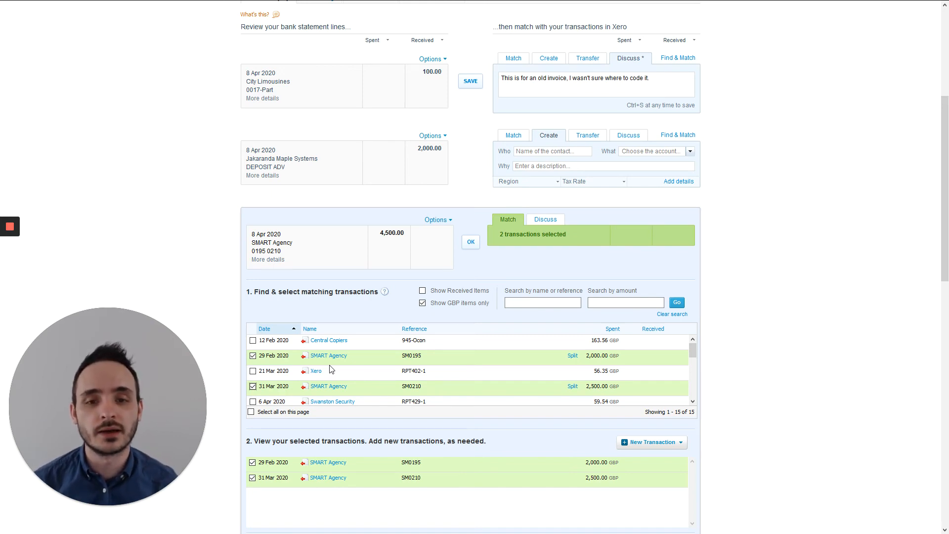
left_click(471, 242)
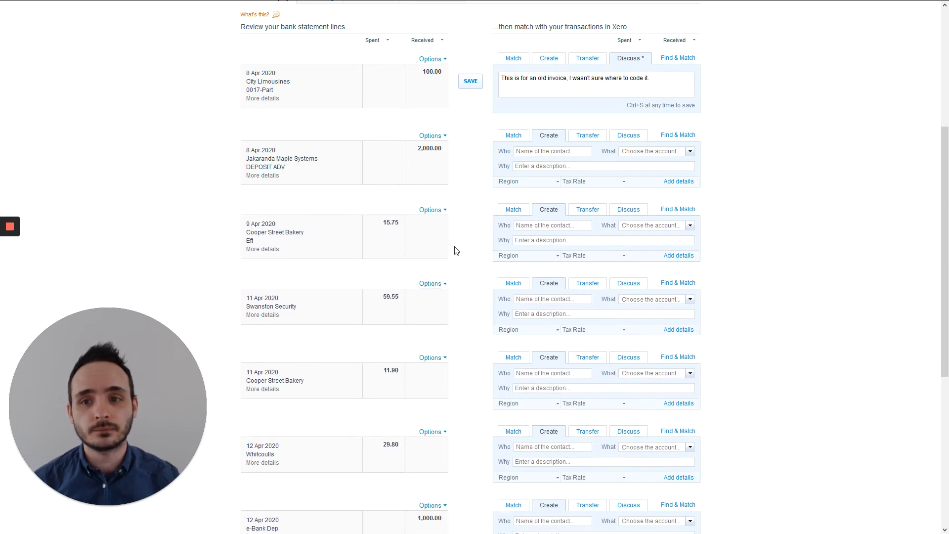
Split Port & Philip Freight INV-0042 into a 1,000.00 part payment and match the 12 Apr e-Bank Dep to it
scroll(457, 252, "down", 5)
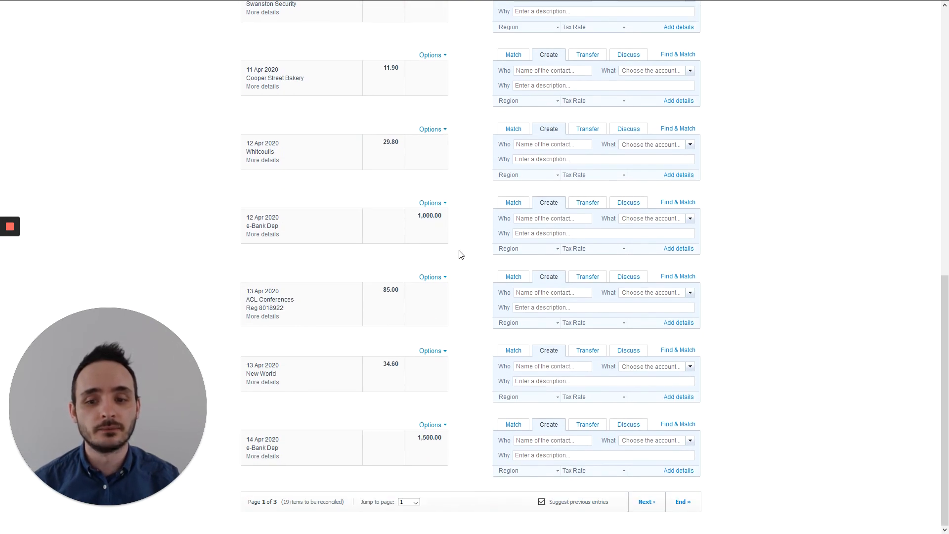
left_click(504, 206)
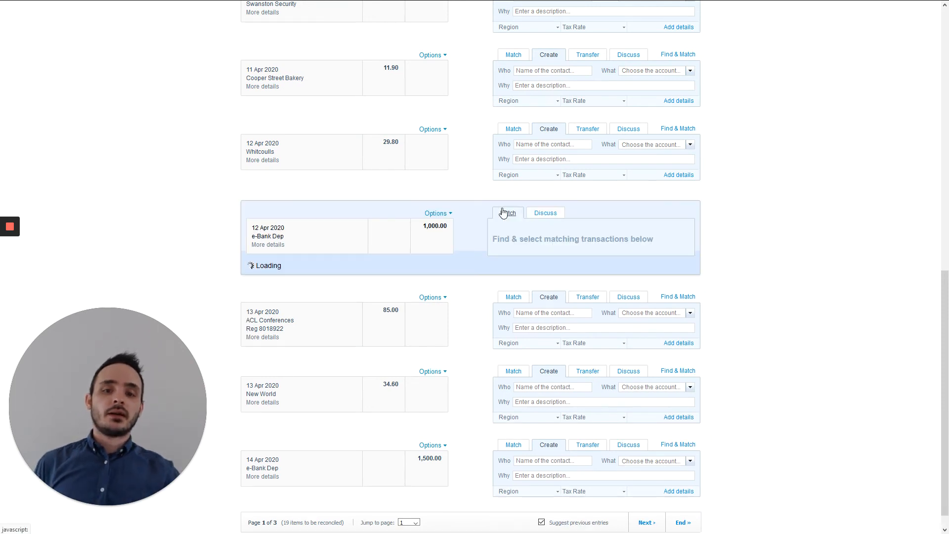
scroll(413, 362, "down", 3)
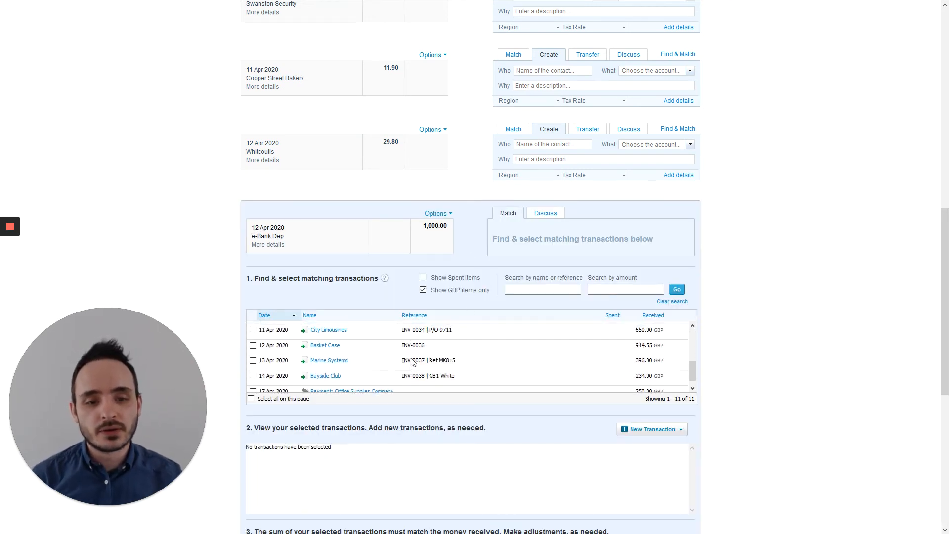
scroll(412, 363, "up", 1)
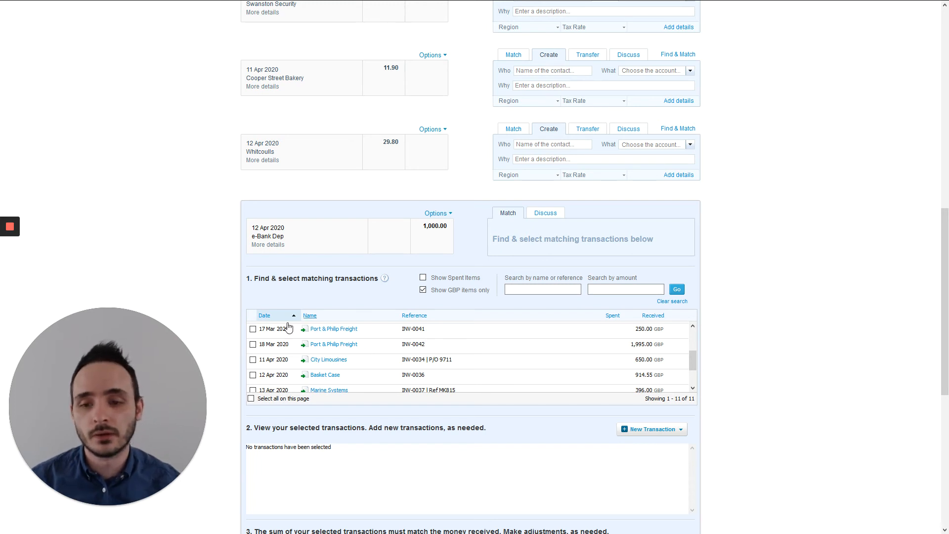
left_click(253, 344)
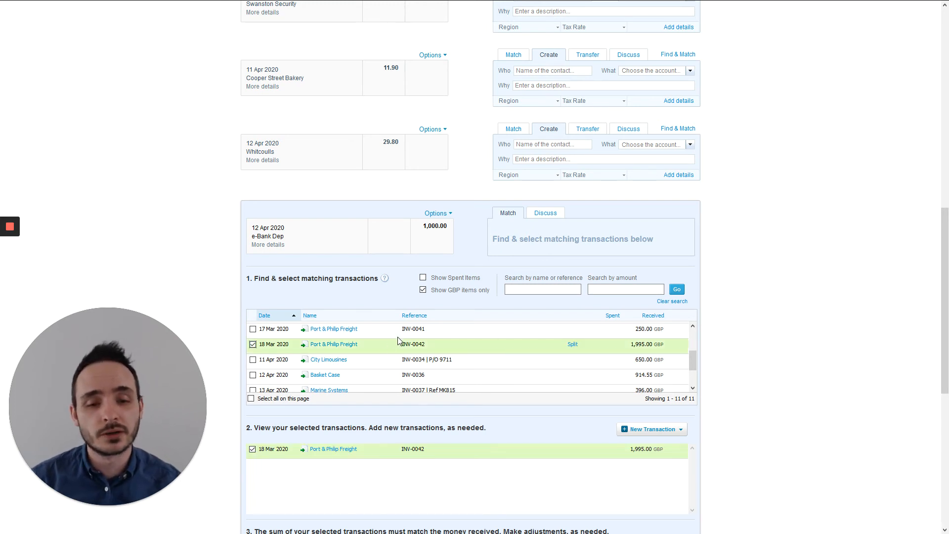
left_click(571, 346)
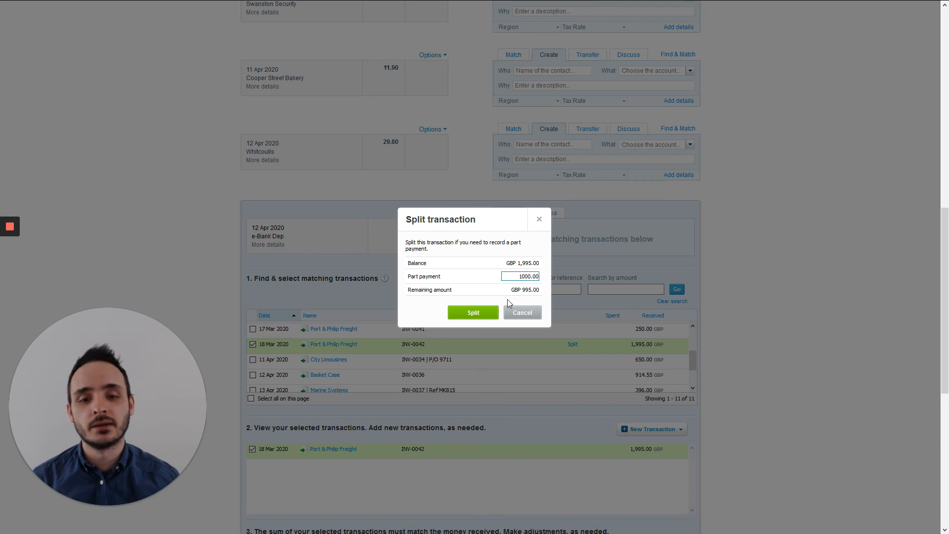
left_click(453, 312)
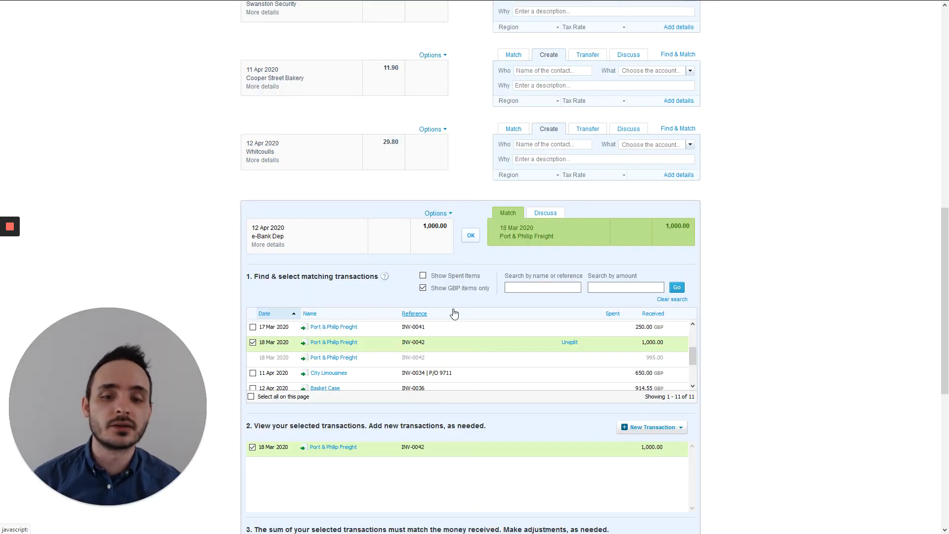
left_click(470, 235)
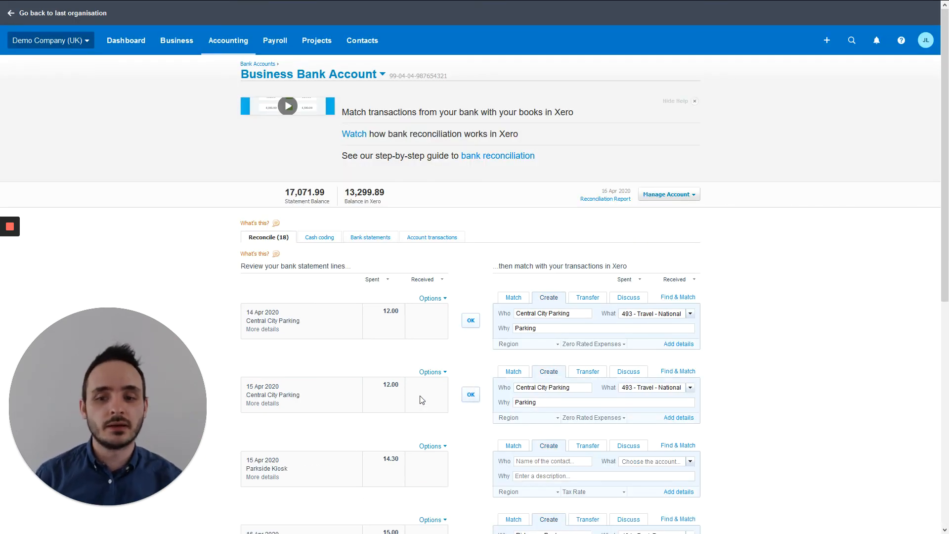
Approve the 14 Apr and 15 Apr Central City Parking 12.00 lines
left_click(472, 324)
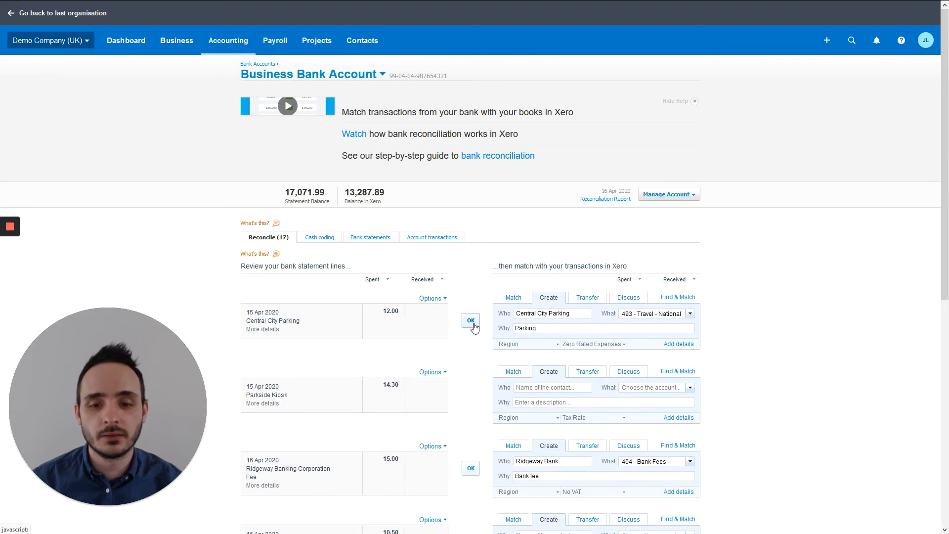
left_click(472, 324)
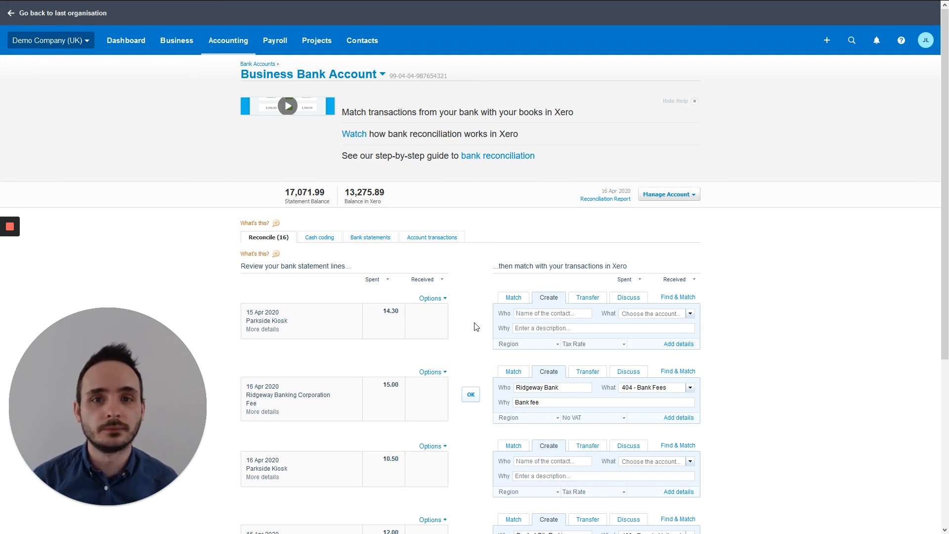
Return to the first page of statement lines, beginning with the 8 Apr City Limousines entry
scroll(475, 327, "down", 5)
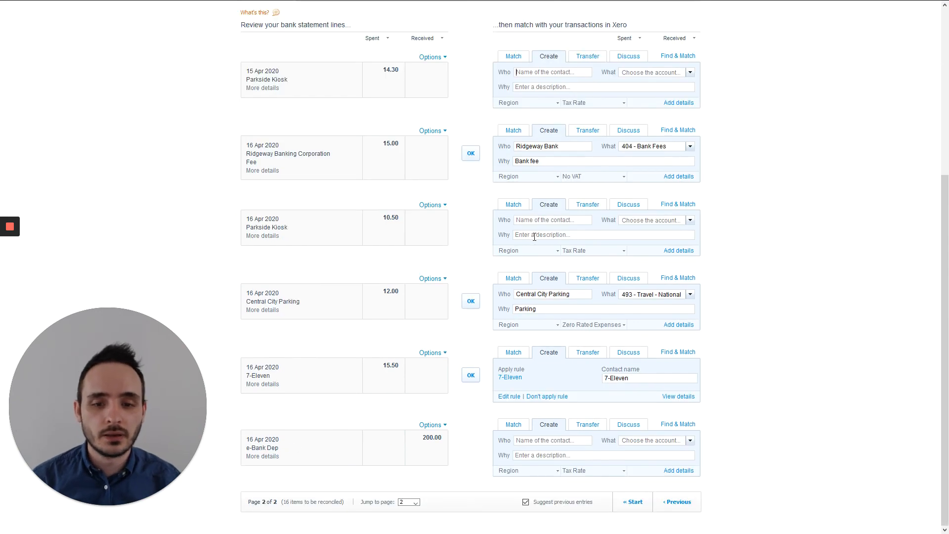
scroll(489, 262, "up", 5)
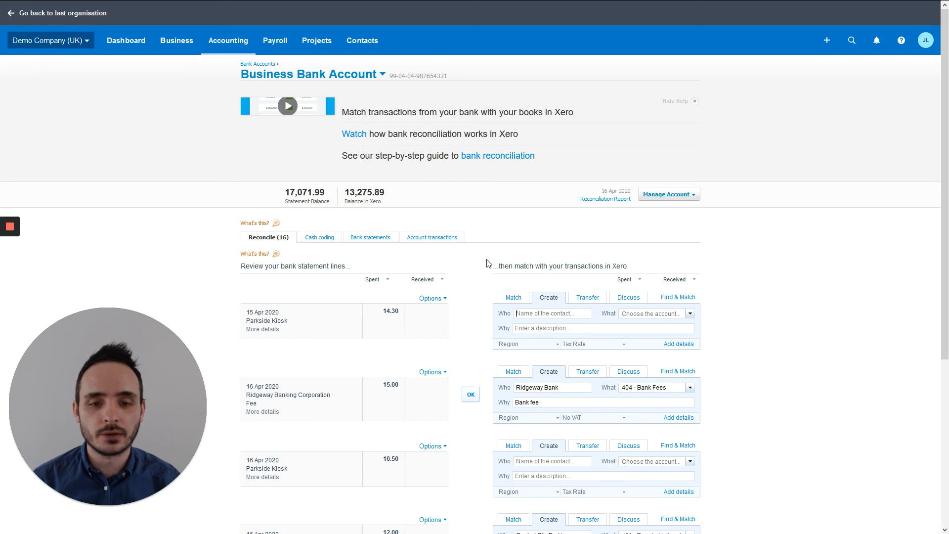
scroll(489, 263, "down", 5)
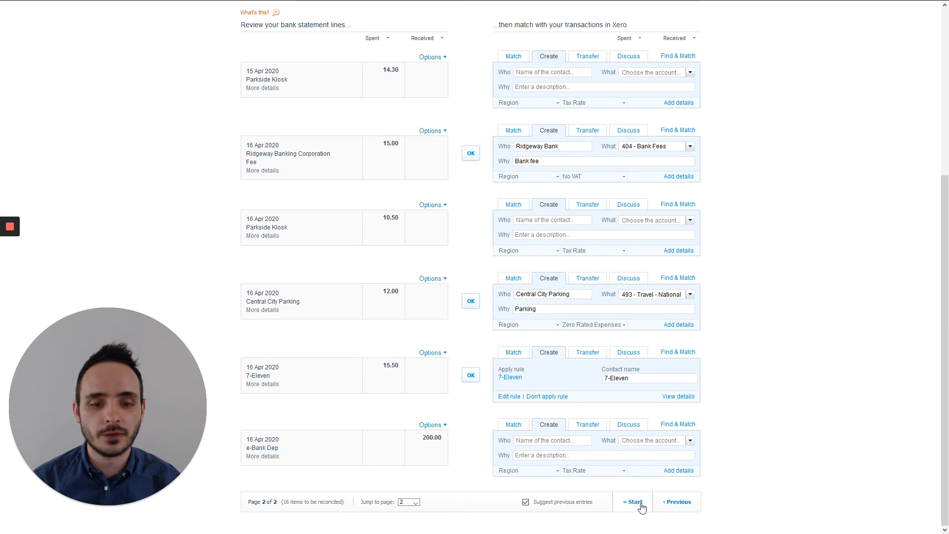
left_click(636, 503)
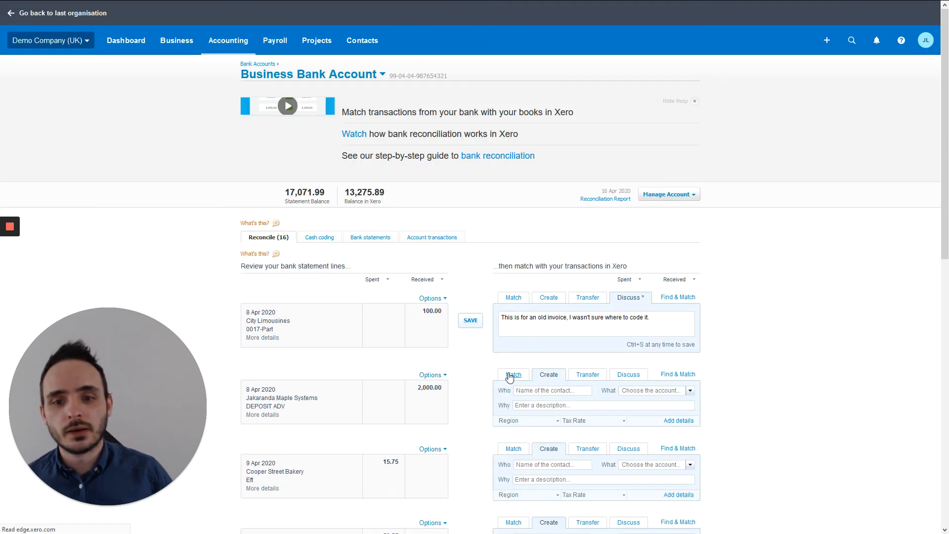